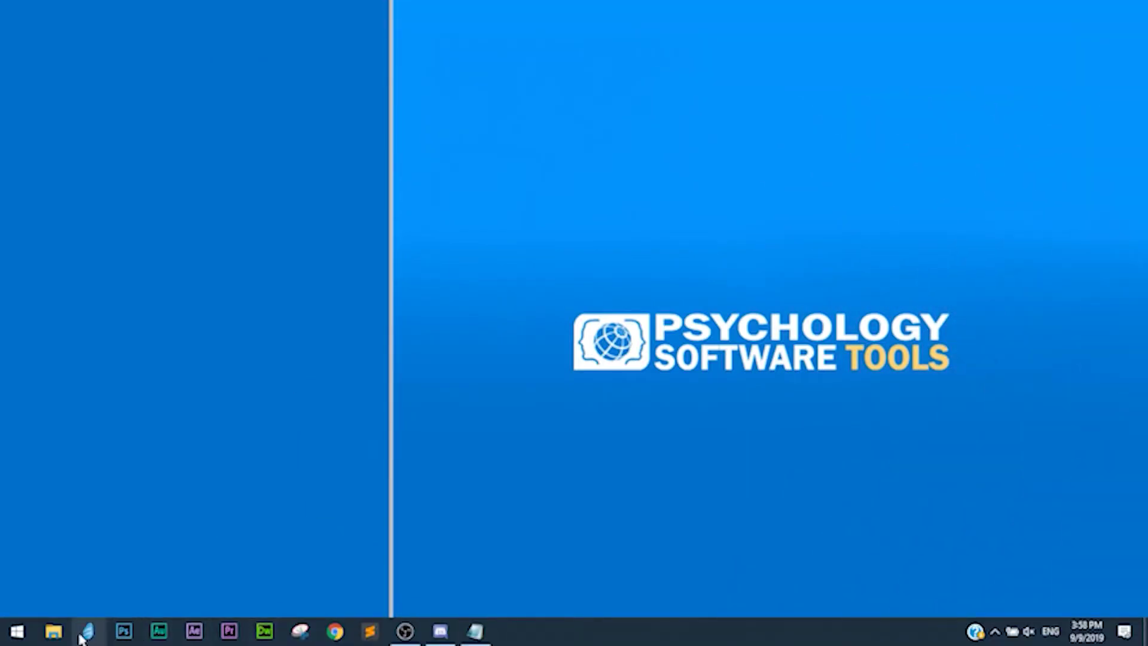
# Step: Launch Setup from the EP_3_0_3_80 (F:) drive to start the E-Prime 3.0 Suite install
pyautogui.click(63, 636)
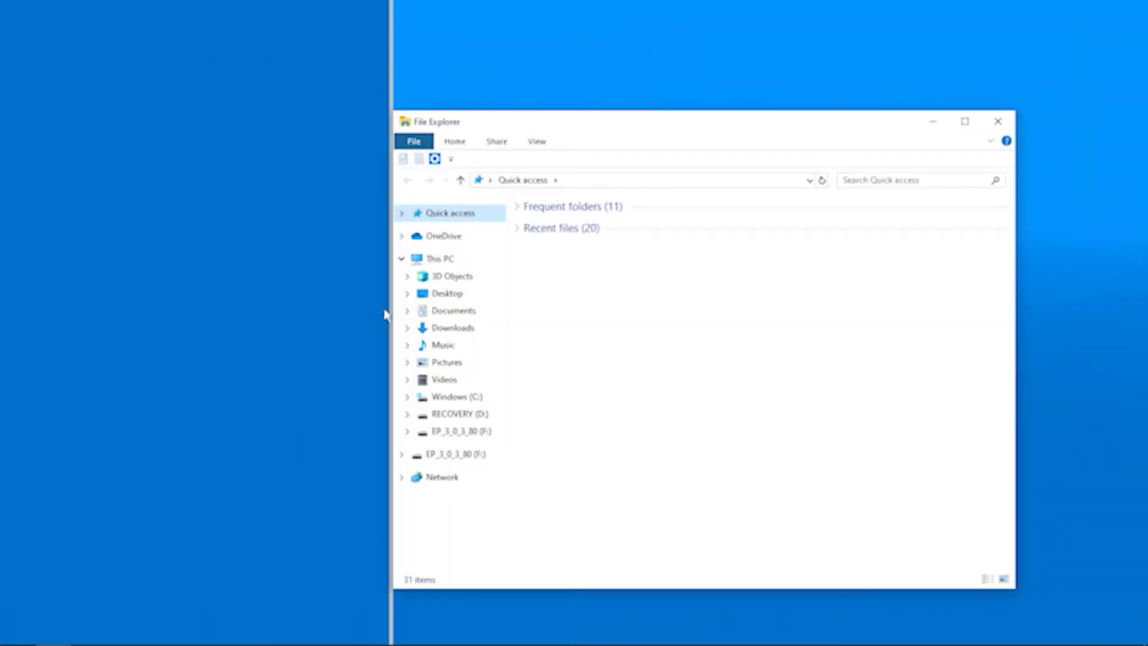
pyautogui.click(437, 260)
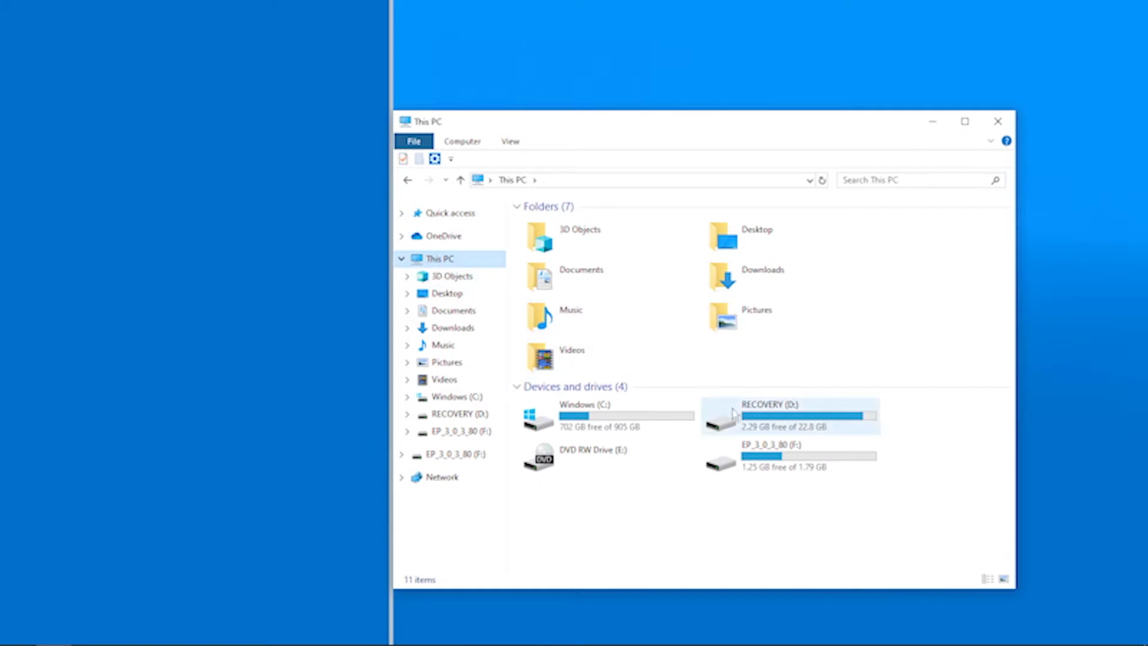
pyautogui.doubleClick(749, 472)
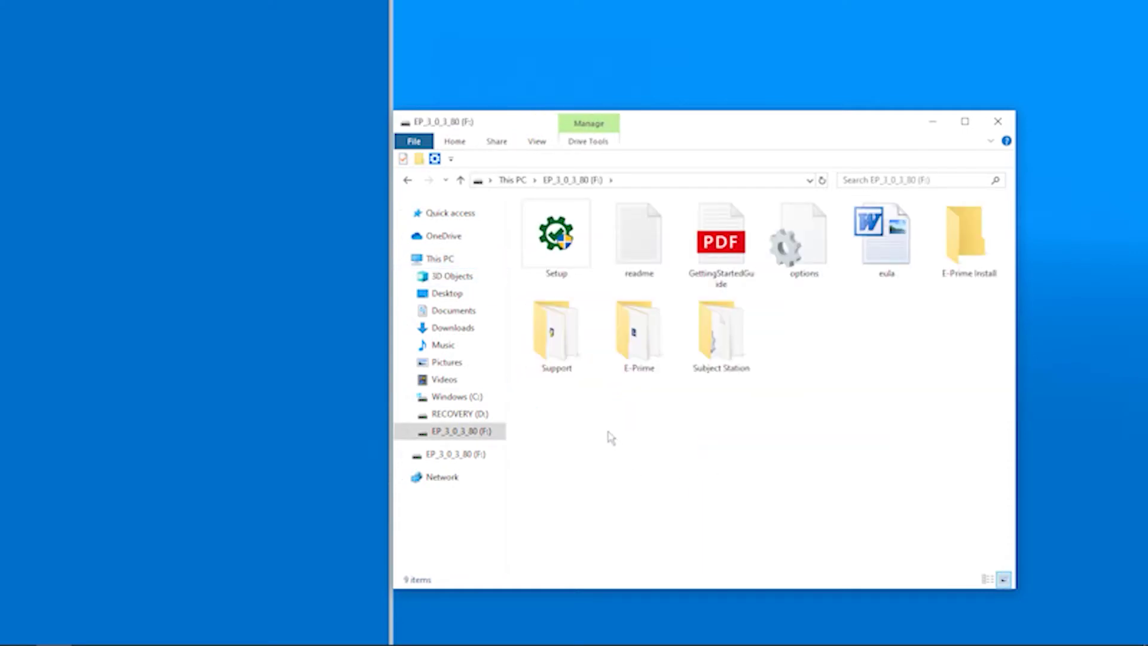
pyautogui.click(544, 252)
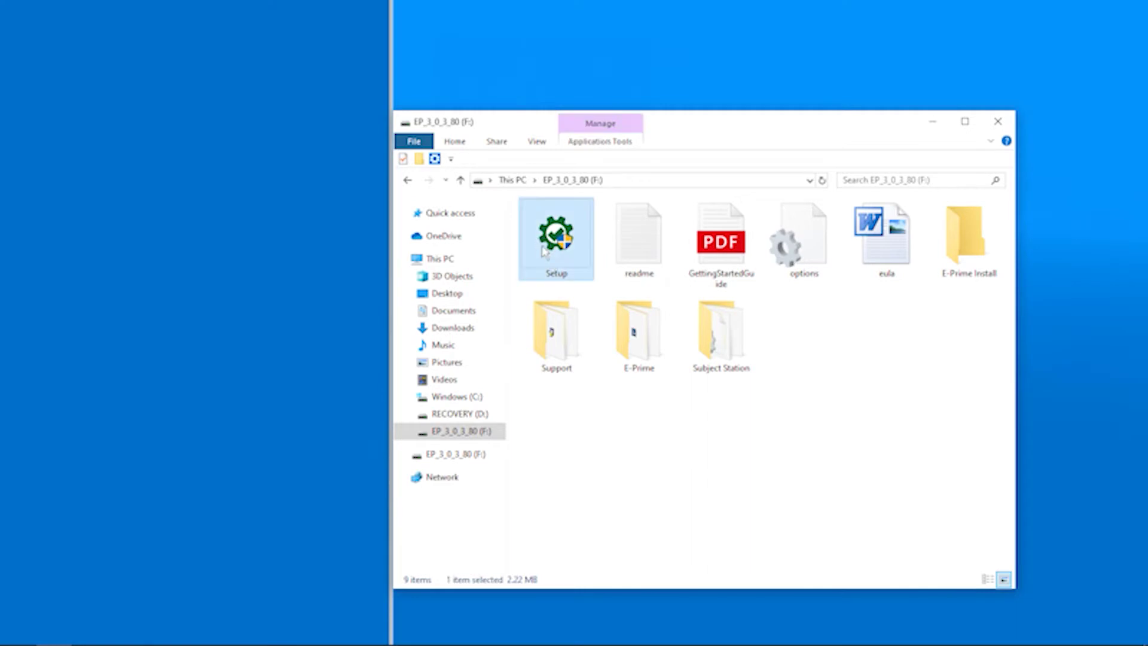
pyautogui.rightClick(544, 251)
pyautogui.click(624, 269)
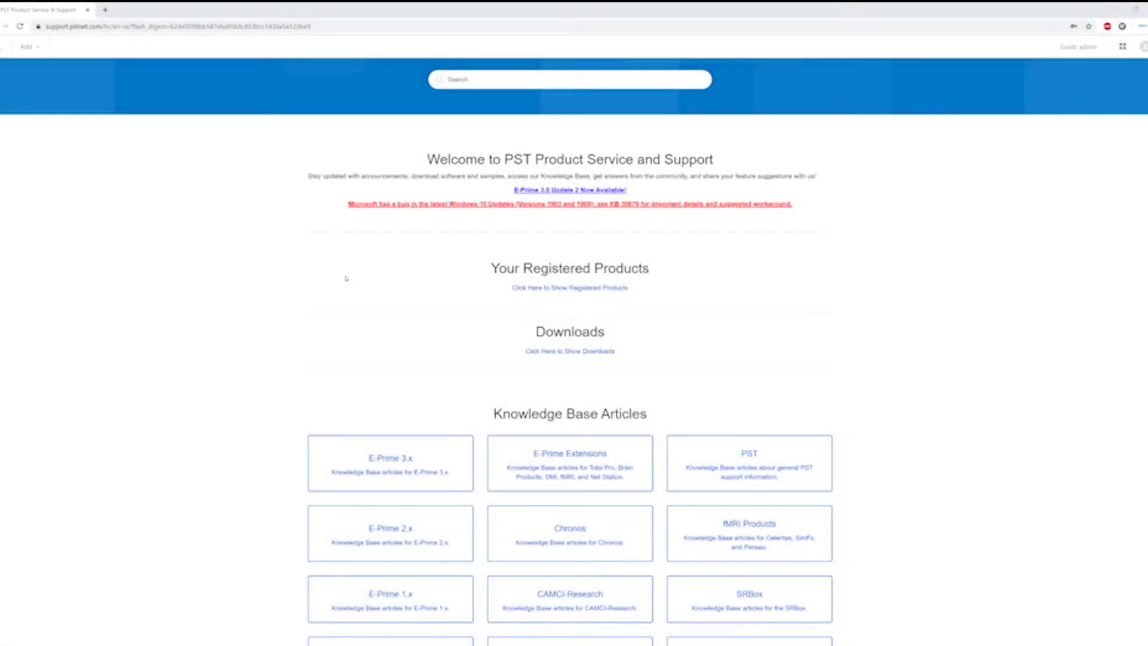
# Step: Reveal the account's registered products and the E-Prime 3.0 downloads list on the PST support site
pyautogui.click(554, 288)
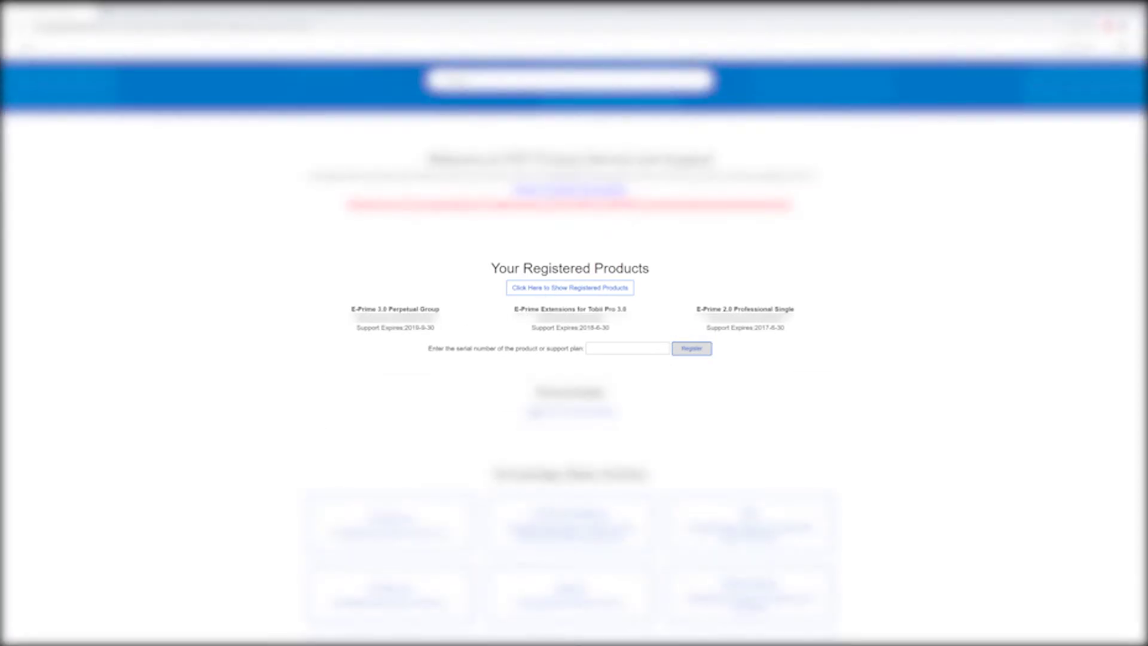
pyautogui.click(536, 413)
pyautogui.scroll(-1, 524, 421)
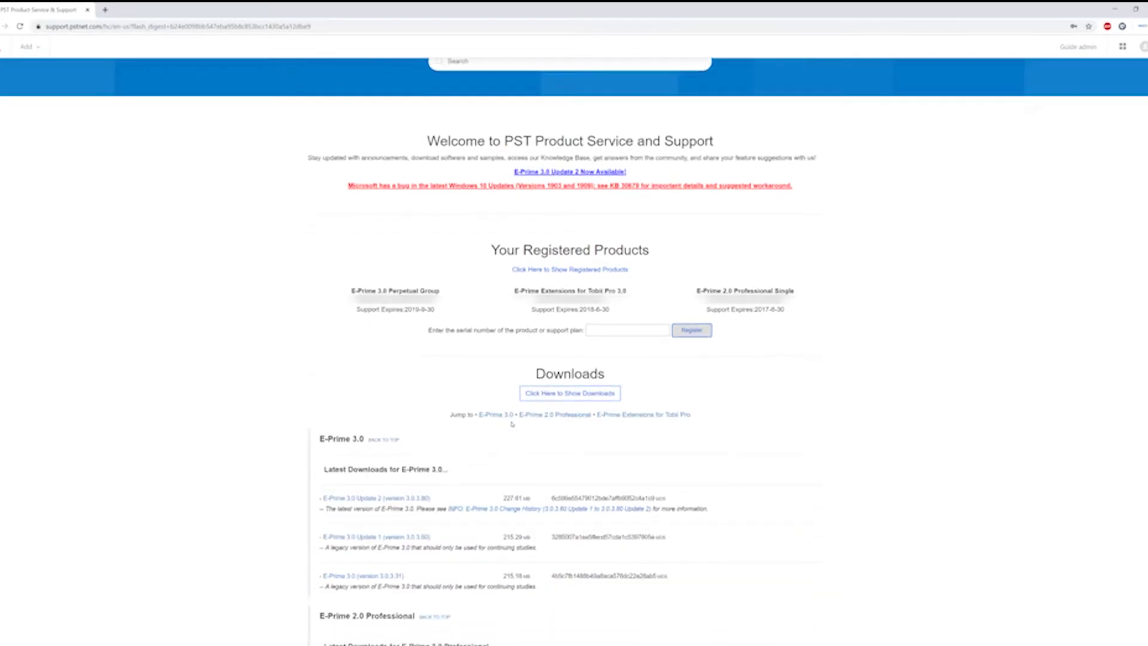